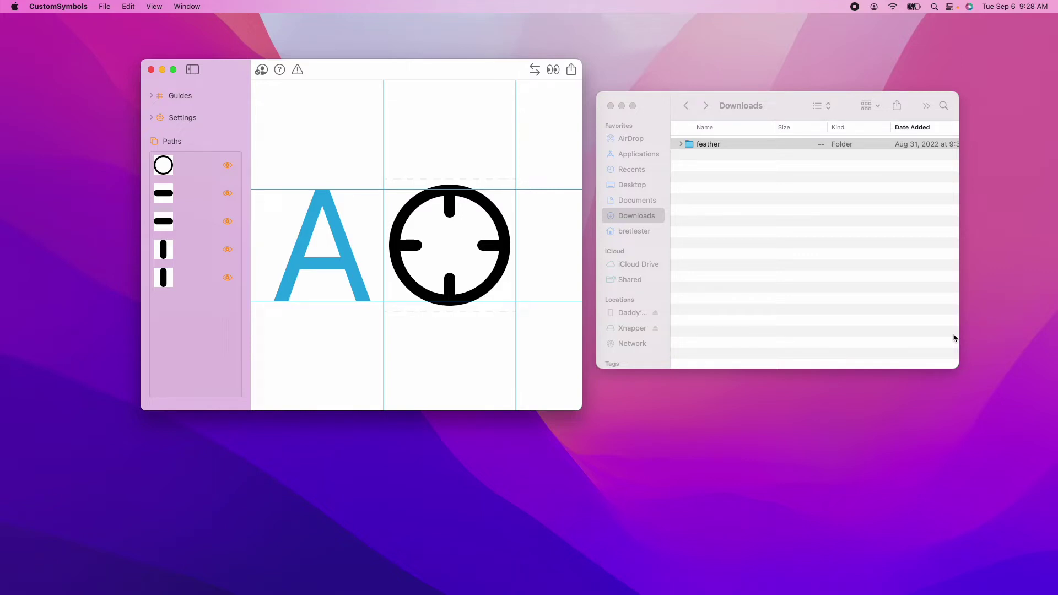
Arrange the Finder and CustomSymbols windows side by side on the desktop
left_click(665, 107)
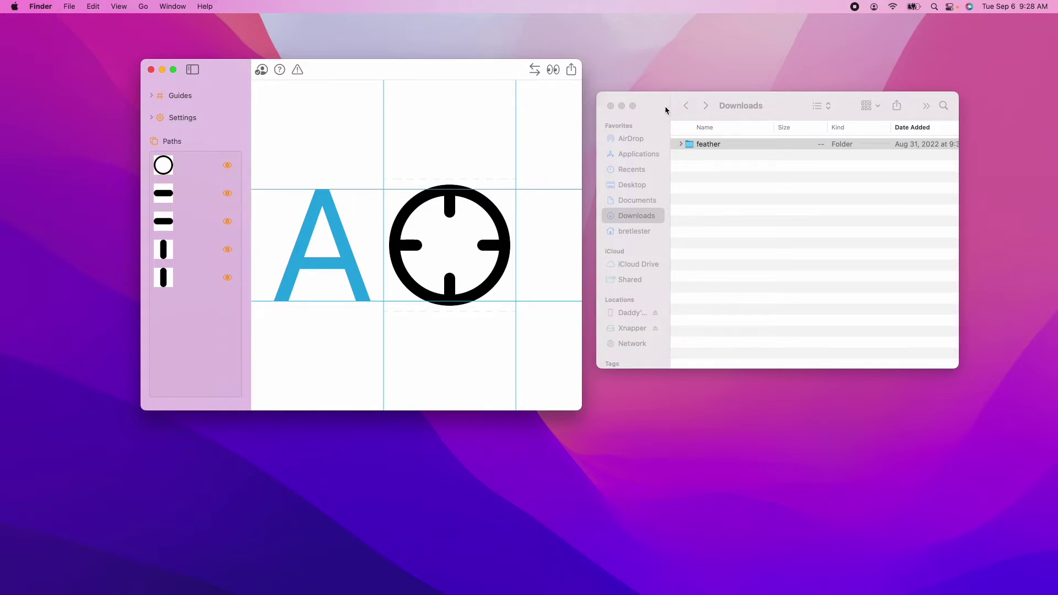
left_click_drag(664, 106, 598, 85)
left_click_drag(421, 68, 354, 57)
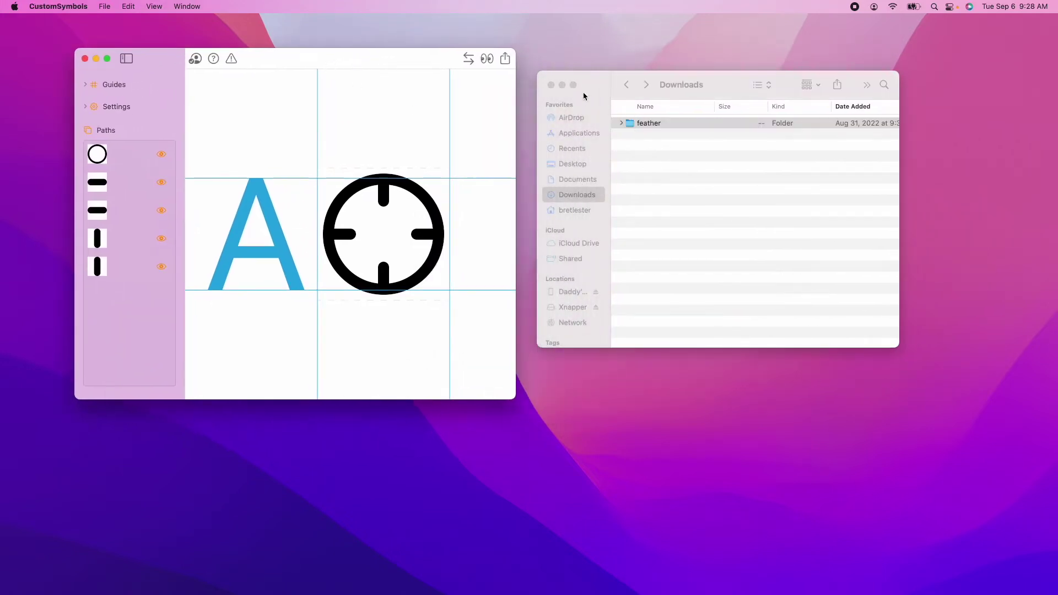
Open the feather folder in Downloads, look through its SVG files, and return to the Downloads folder
left_click(596, 90)
left_click_drag(632, 126, 633, 126)
double_click(632, 126)
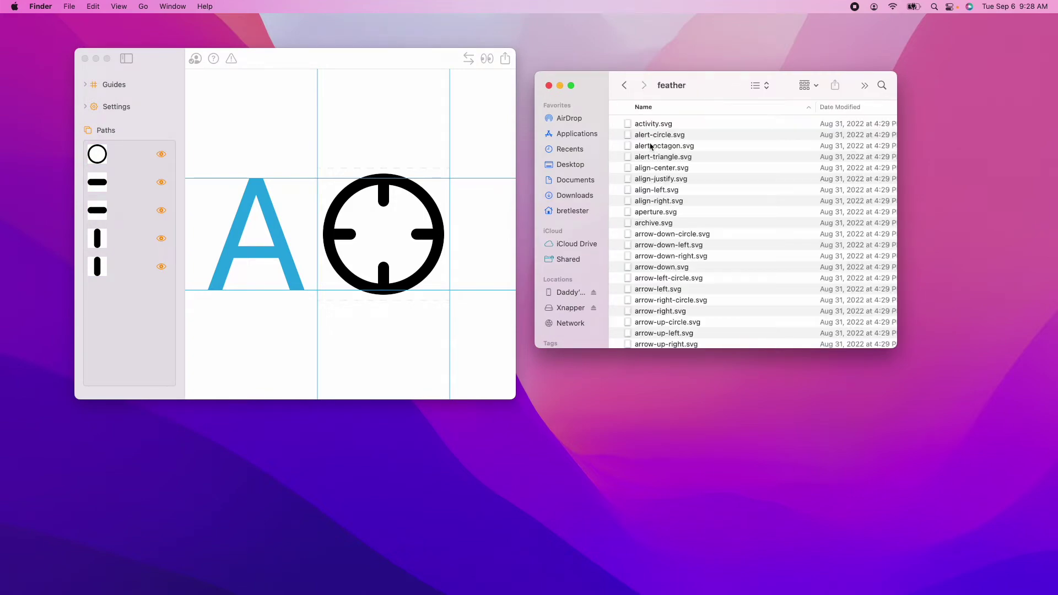
scroll(703, 194, "down", 15)
scroll(704, 194, "down", 20)
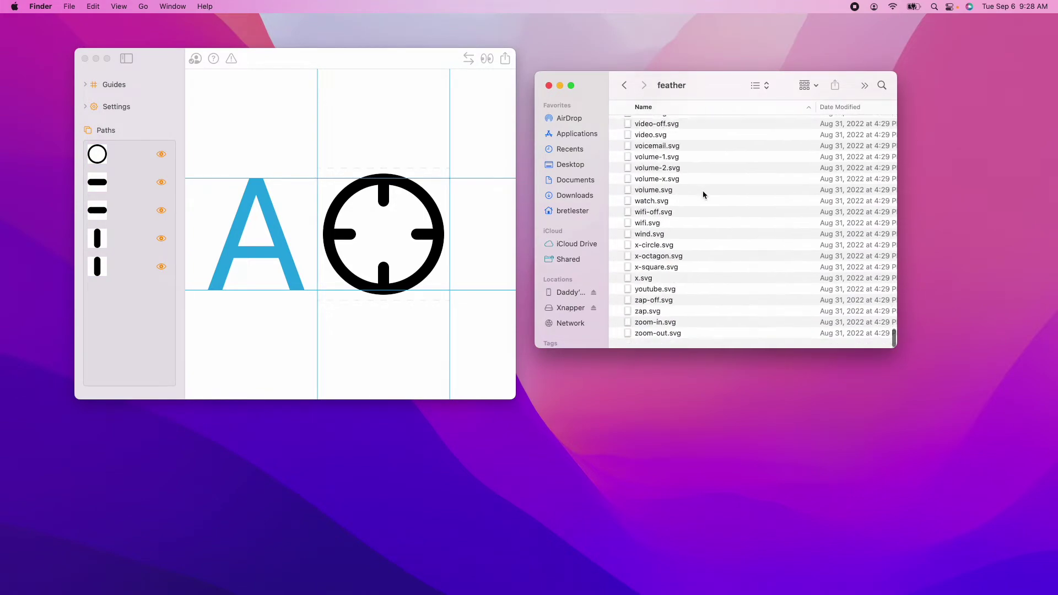
left_click(665, 250)
left_click_drag(710, 101, 501, 67)
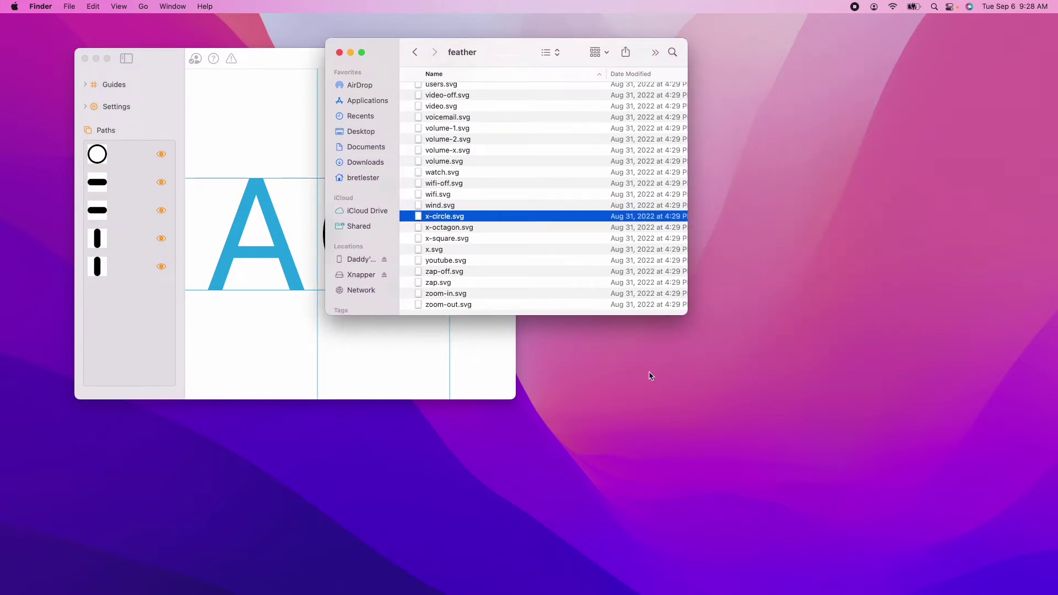
left_click(600, 52)
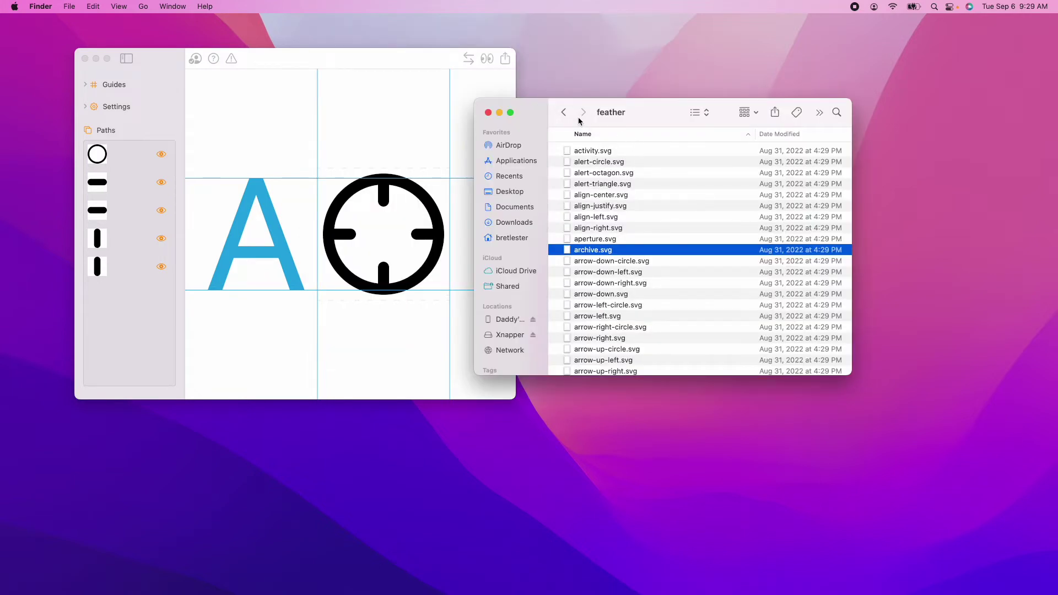
key("super+Up")
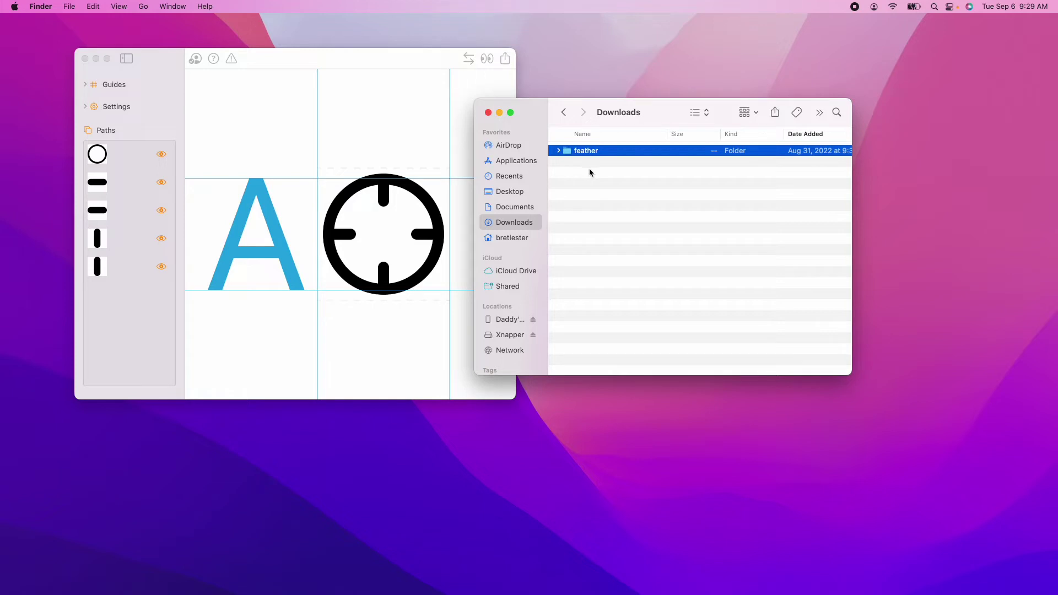
right_click(573, 154)
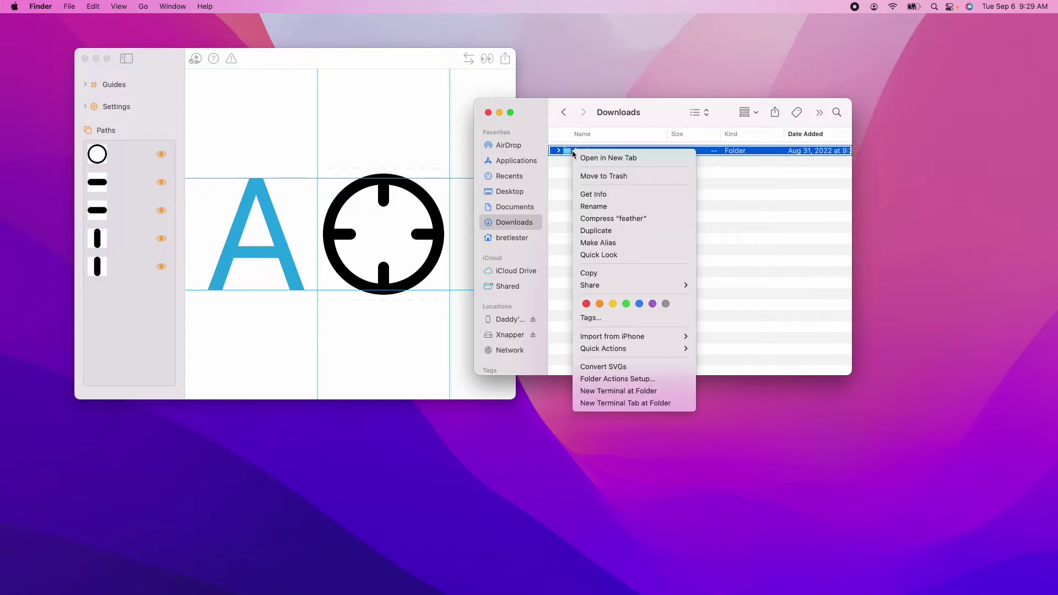
left_click(629, 367)
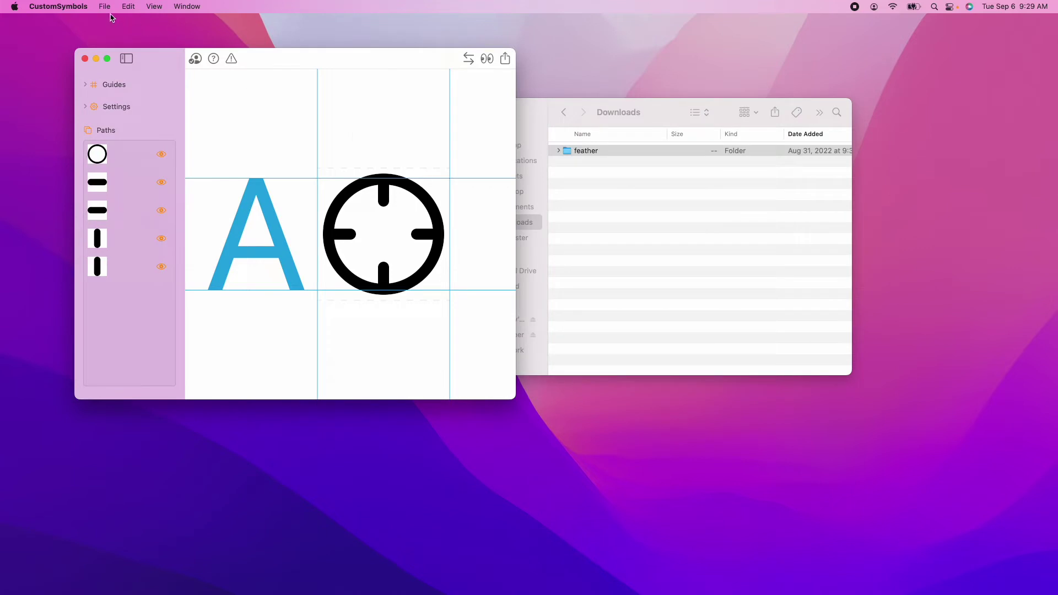
left_click(108, 11)
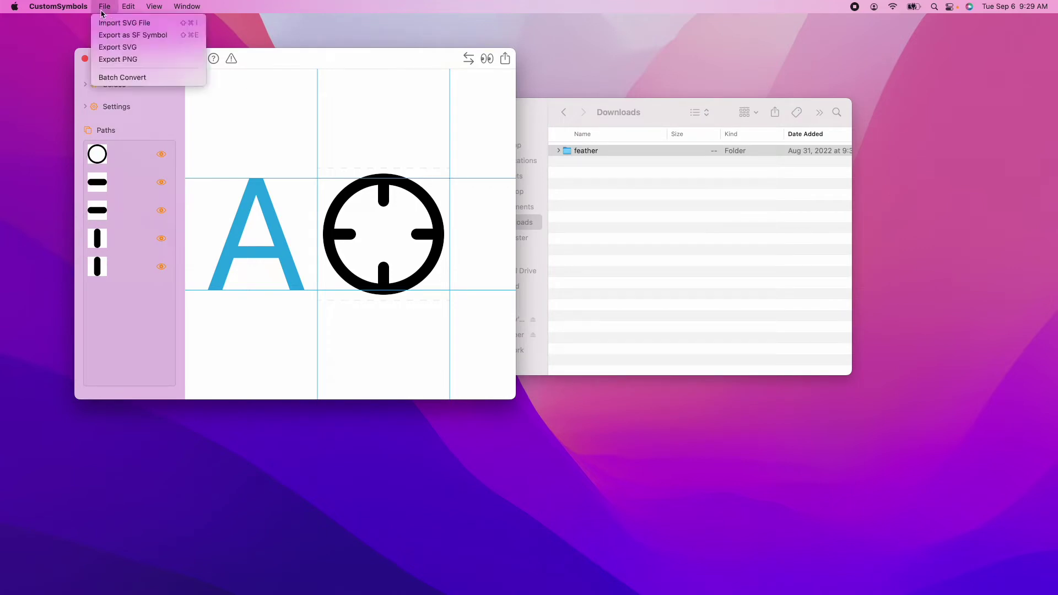
left_click(128, 78)
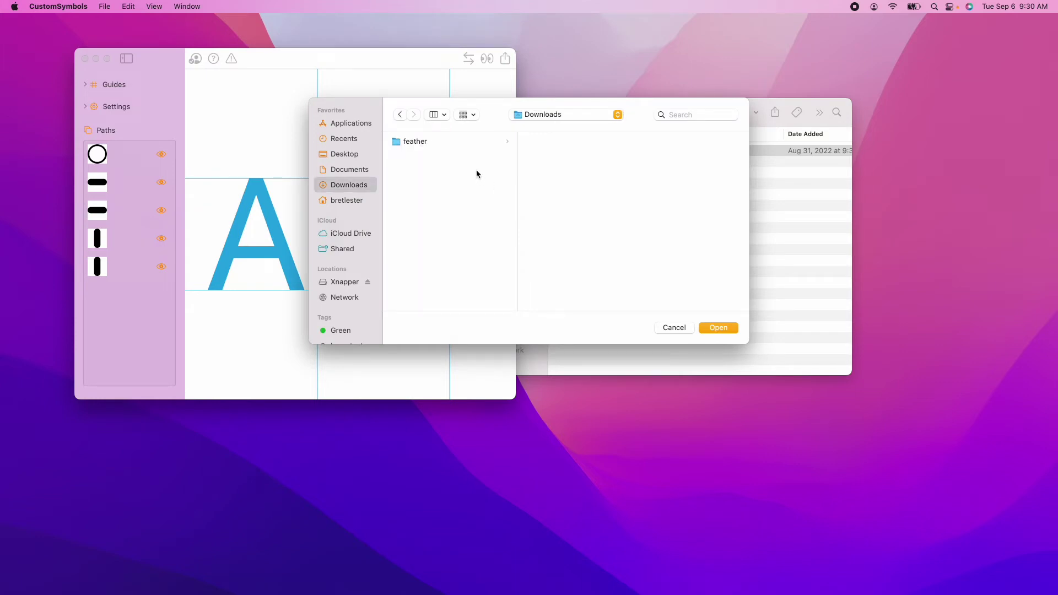
left_click(418, 142)
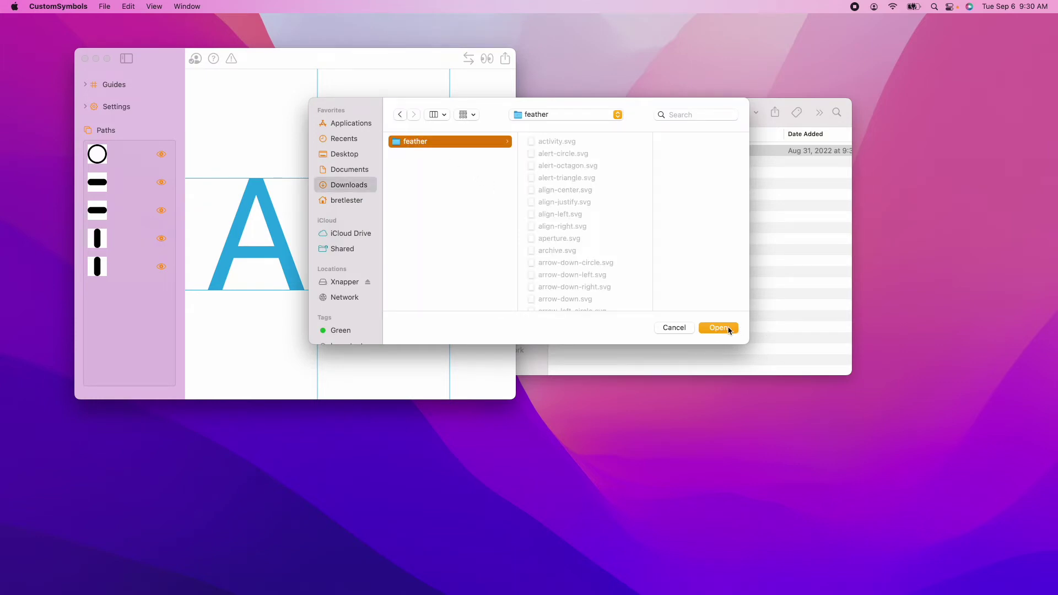
left_click(681, 329)
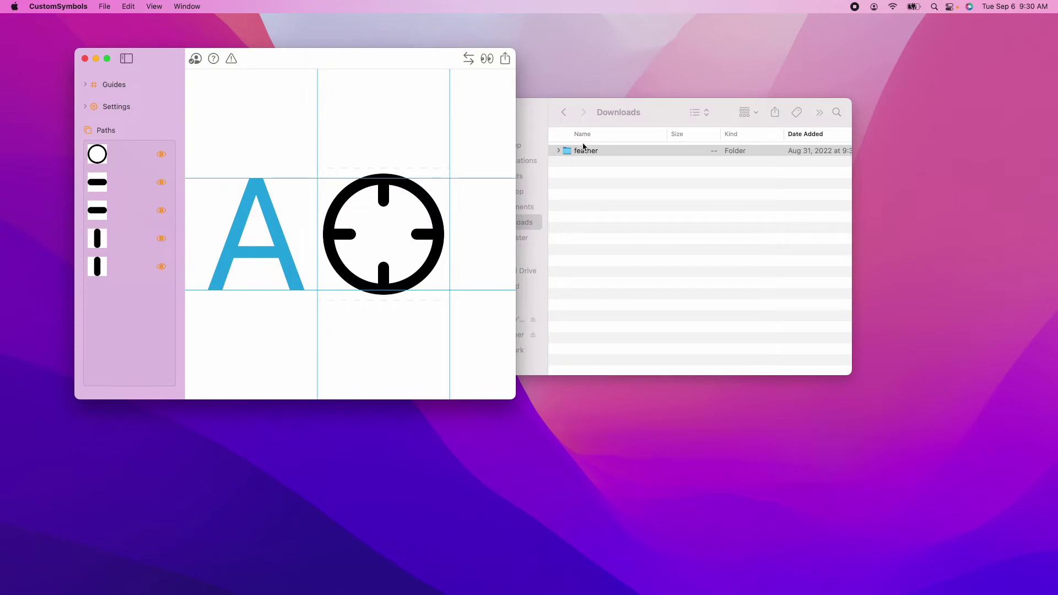
right_click(584, 151)
left_click(548, 132)
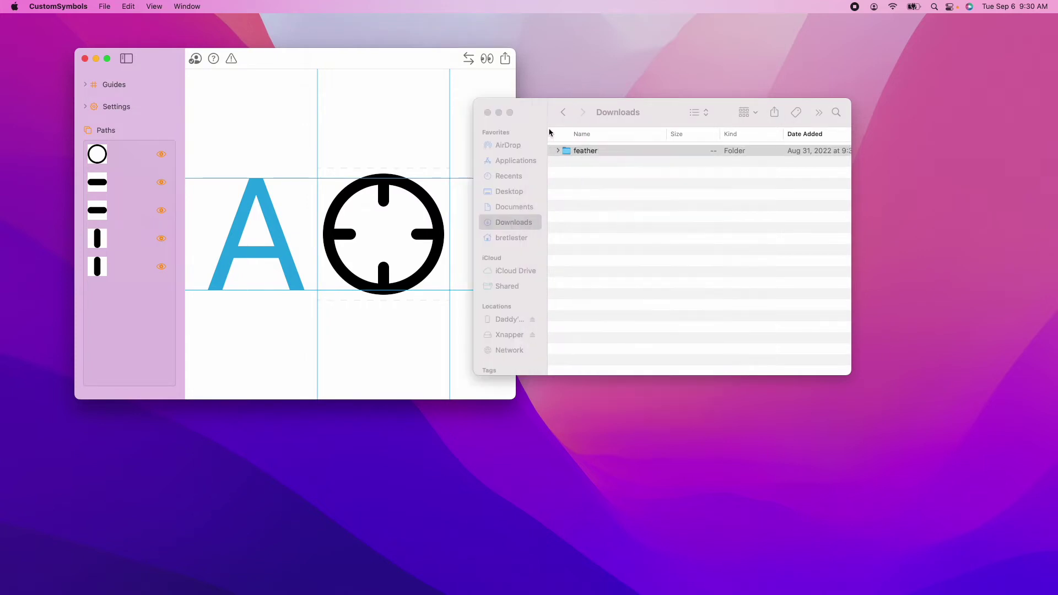
right_click(577, 150)
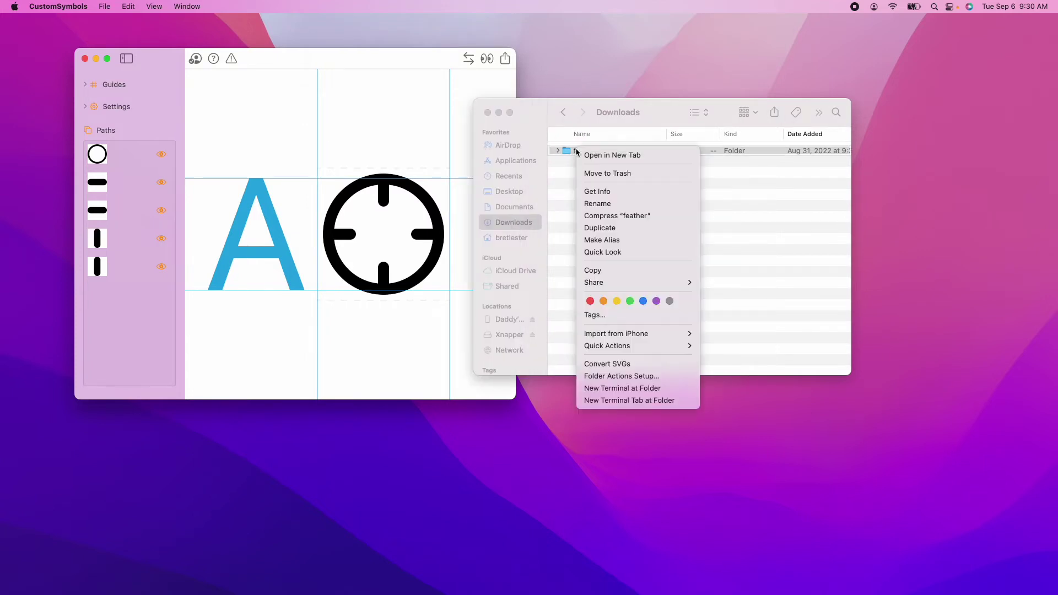
left_click(612, 364)
Expand the Guides and Settings sections, and convert all SVGs in the feather folder to custom symbols, with ./CustomSymbols as output folder
left_click(98, 85)
left_click(86, 160)
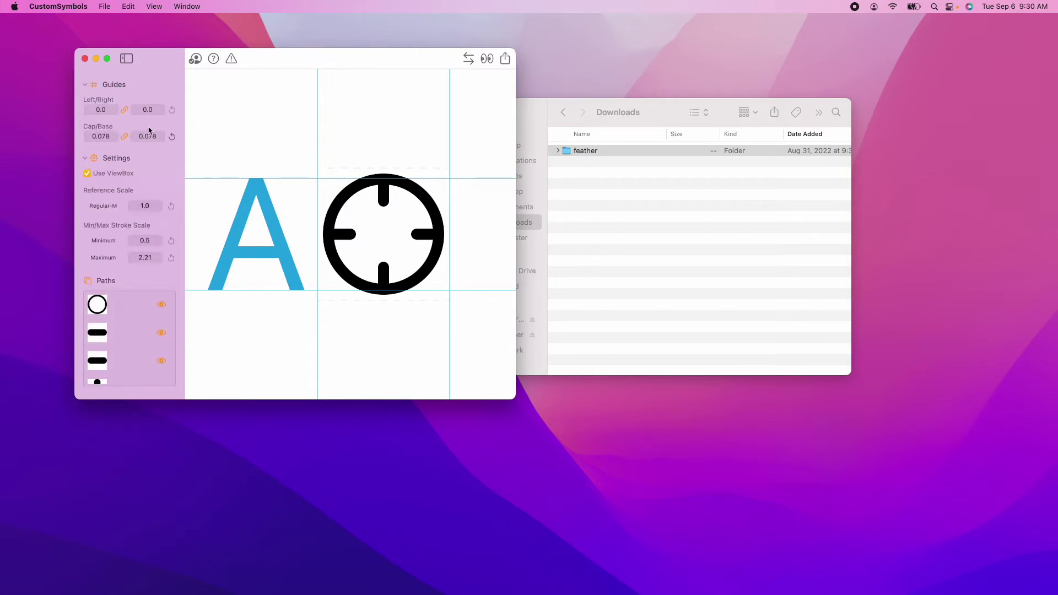
left_click(675, 112)
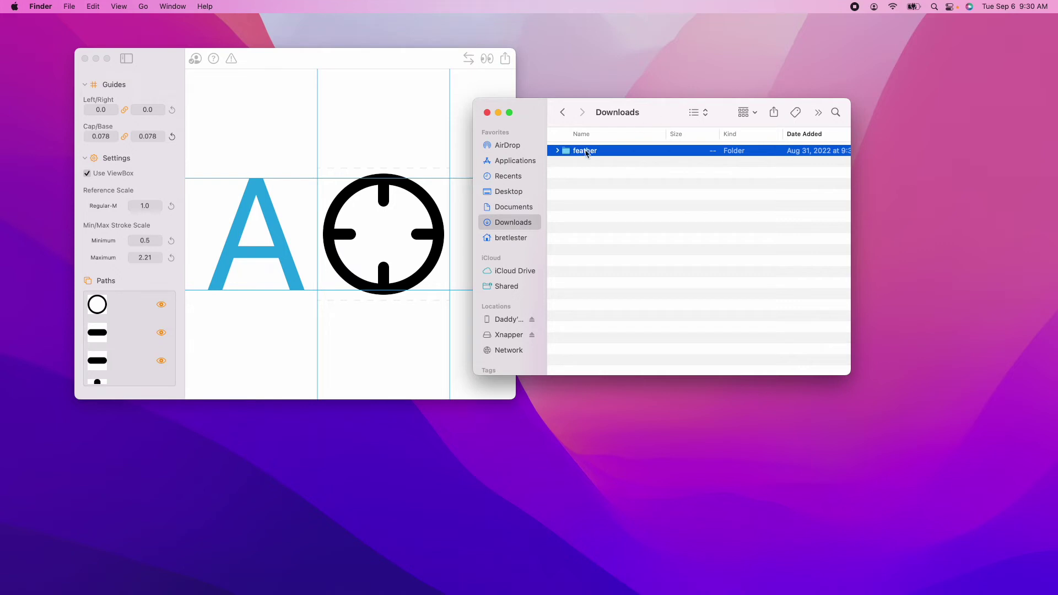
left_click(557, 151)
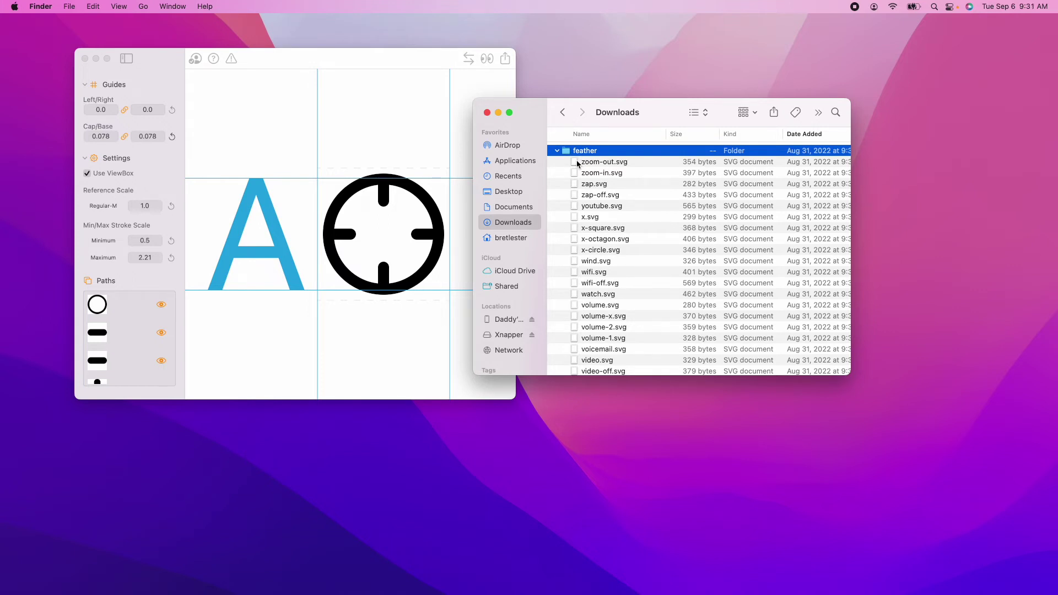
right_click(578, 153)
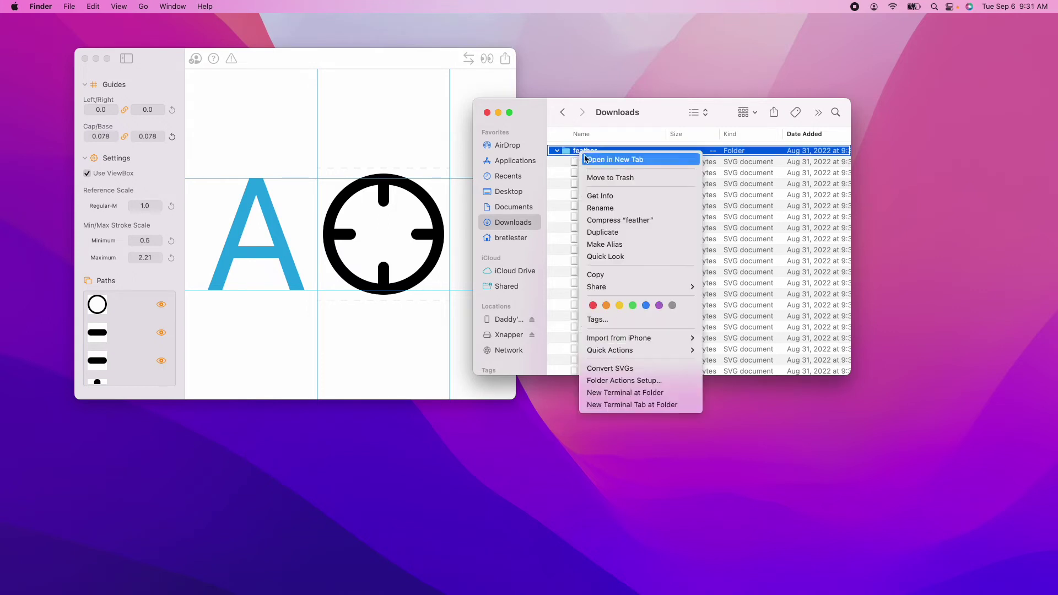
left_click(640, 372)
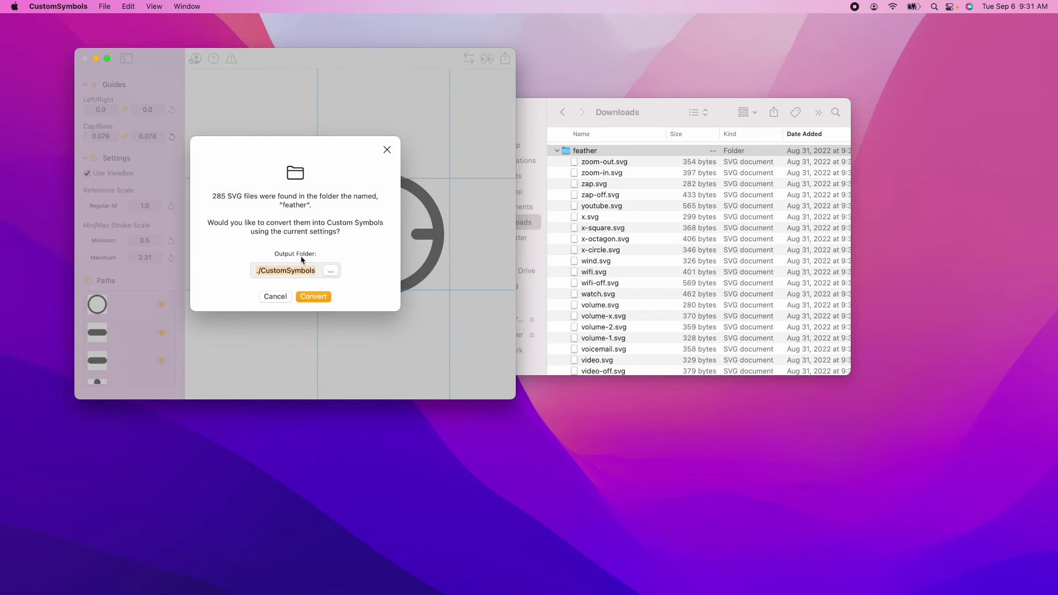
left_click(329, 270)
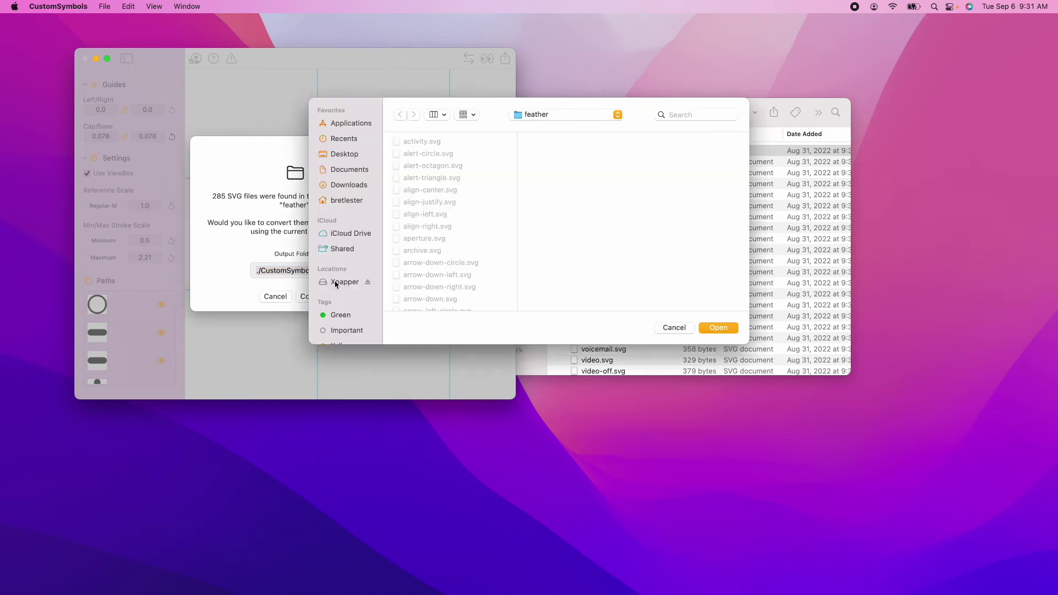
left_click(674, 327)
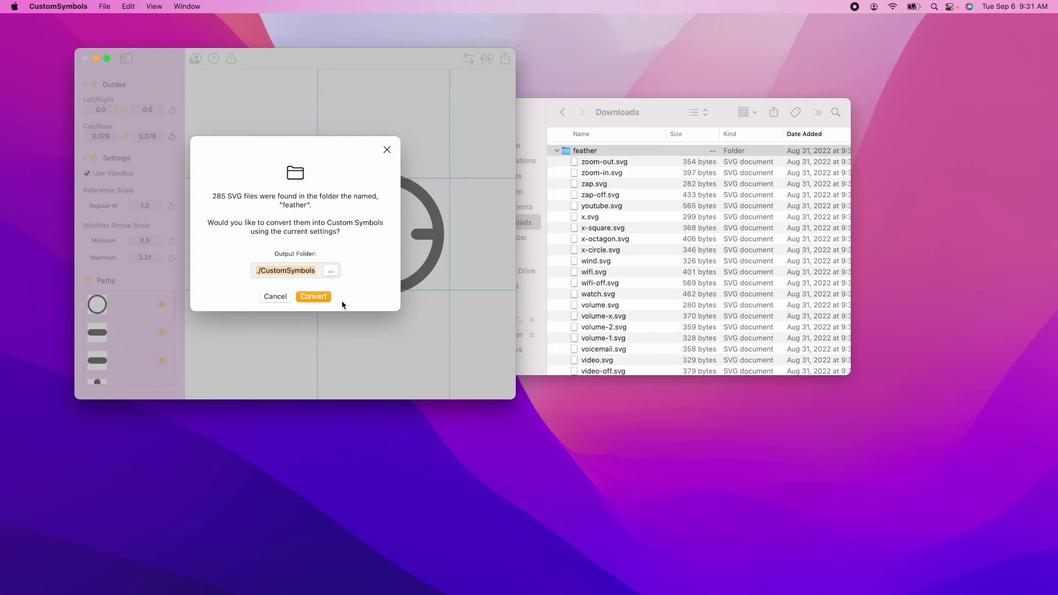
left_click(312, 297)
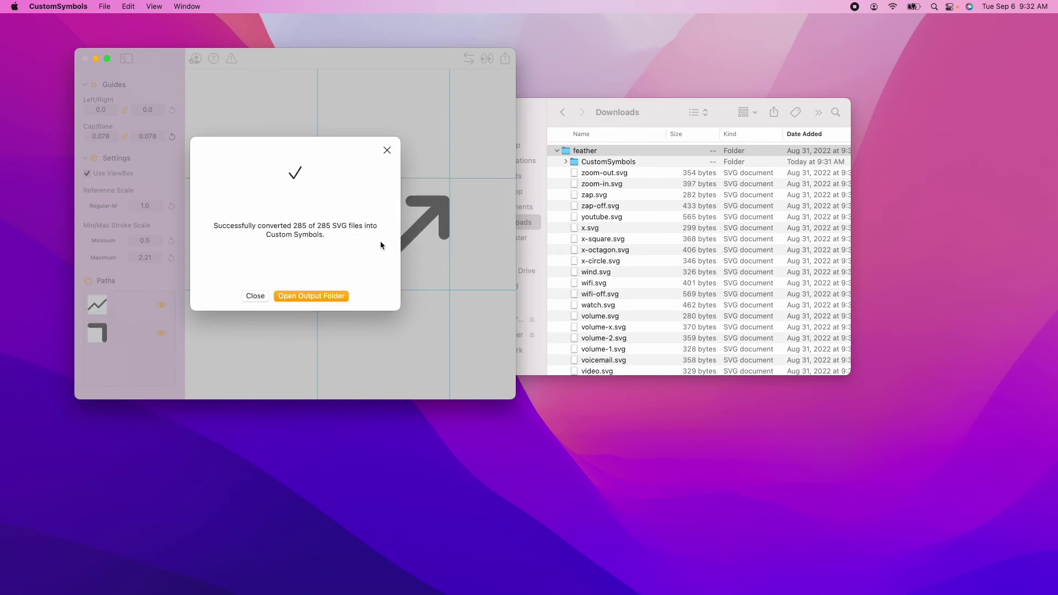
Open the conversion's output folder, show it as a list in an enlarged window, and look through the converted symbol files
left_click(337, 296)
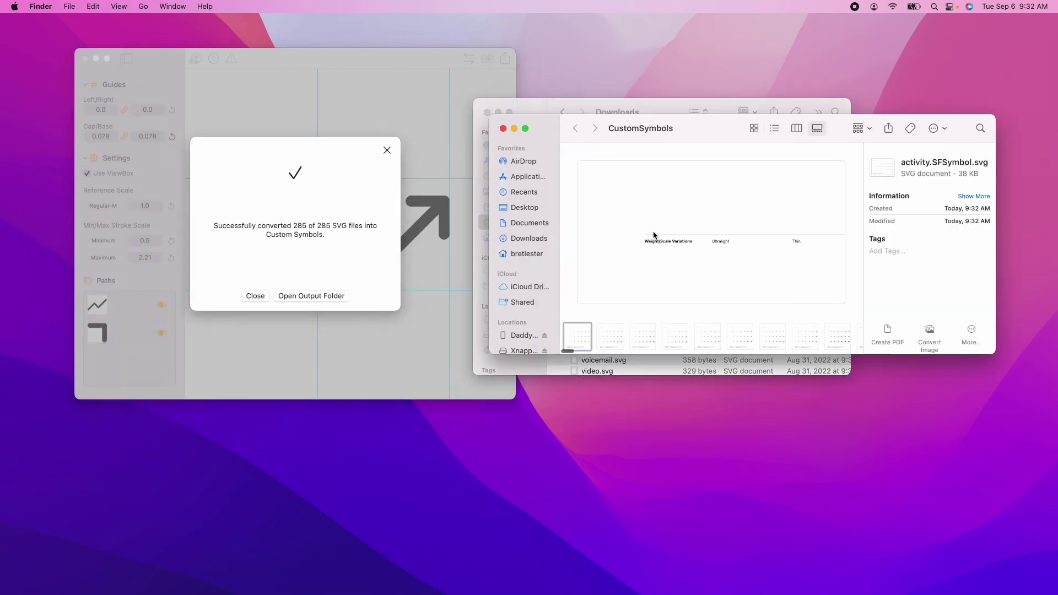
left_click_drag(691, 138, 463, 90)
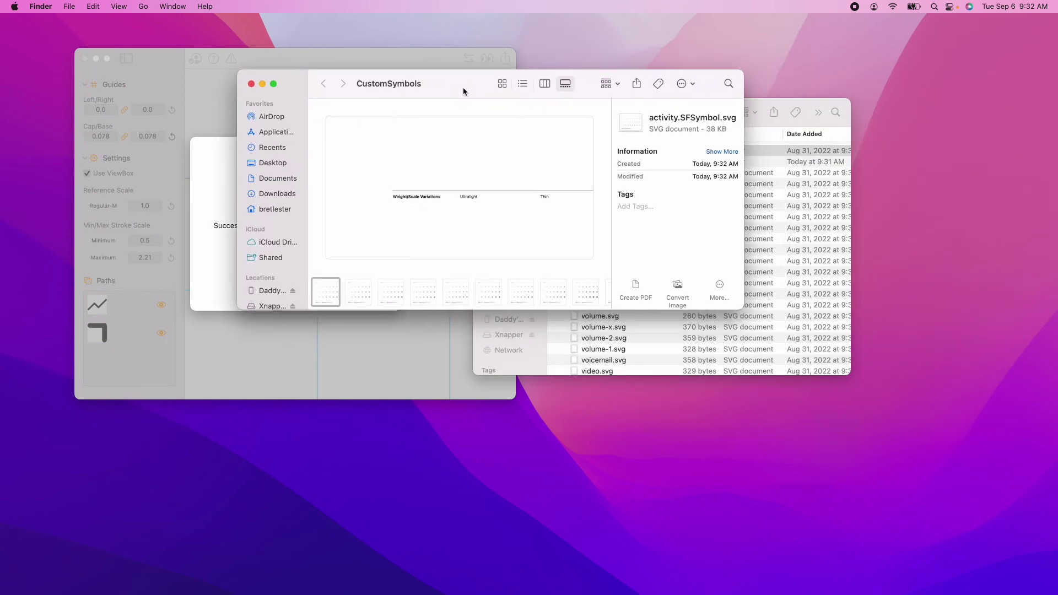
left_click(521, 83)
left_click_drag(736, 304, 808, 497)
scroll(485, 273, "down", 8)
scroll(485, 272, "down", 15)
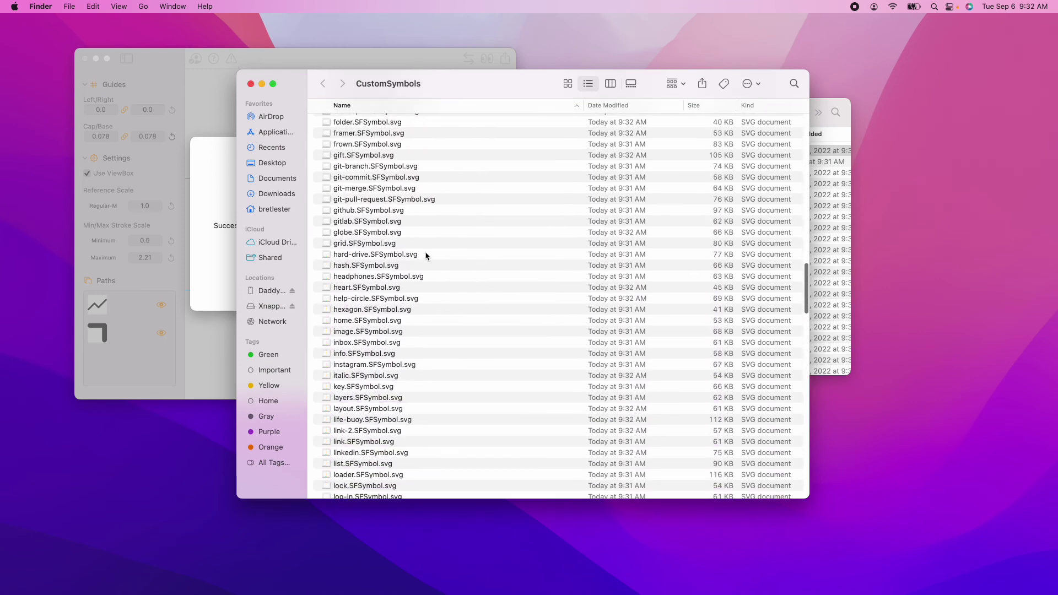
scroll(426, 255, "down", 15)
scroll(418, 265, "up", 20)
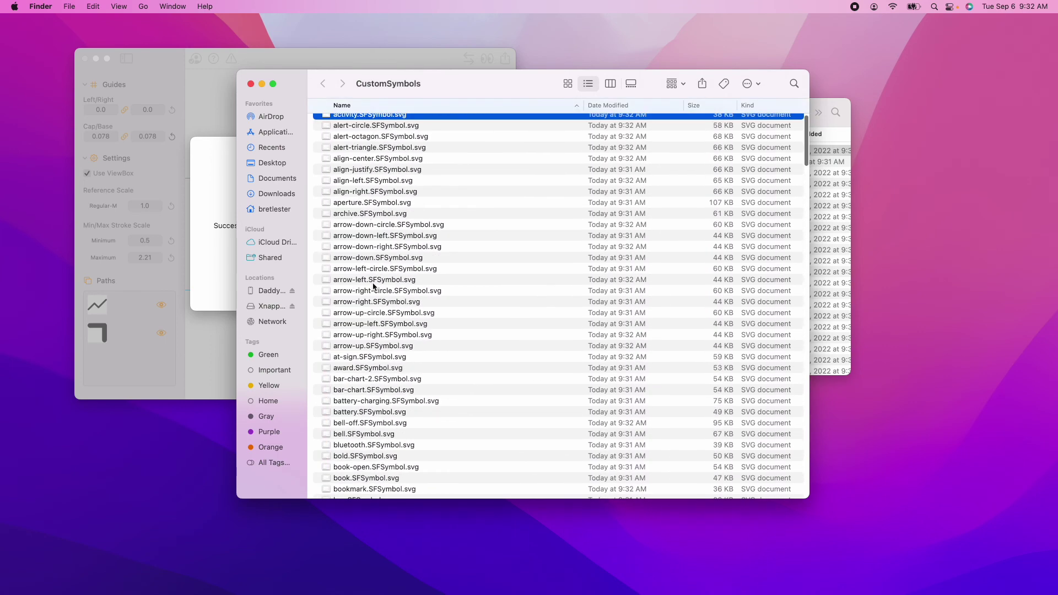
Open arrow-up-right.SFSymbol.svg in Chrome, examine its weight and scale variations, and close it
double_click(372, 335)
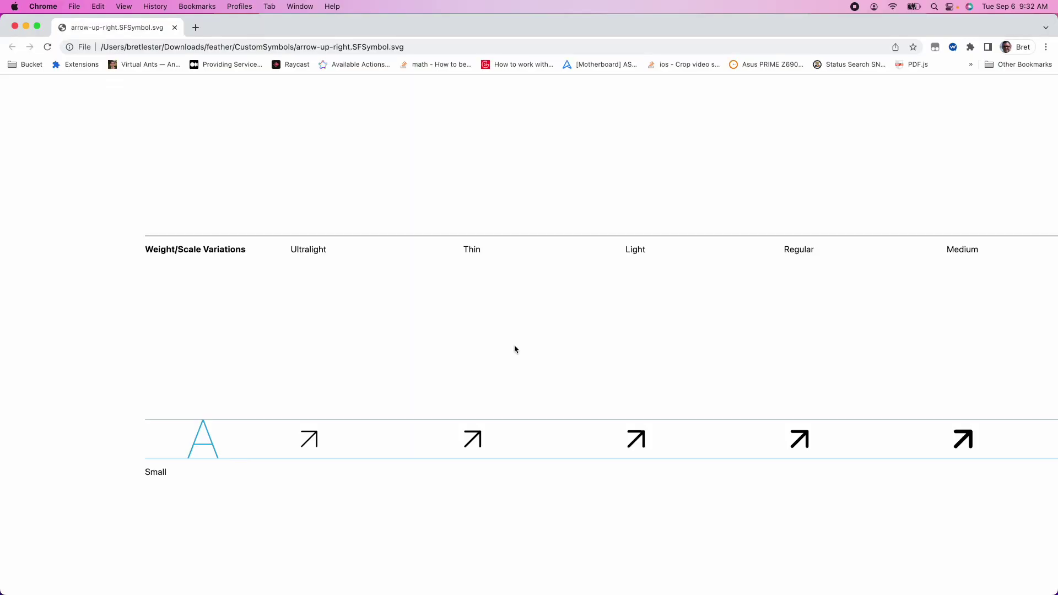
scroll(513, 330, "down", 10)
scroll(510, 314, "up", 10)
scroll(508, 316, "right", 8)
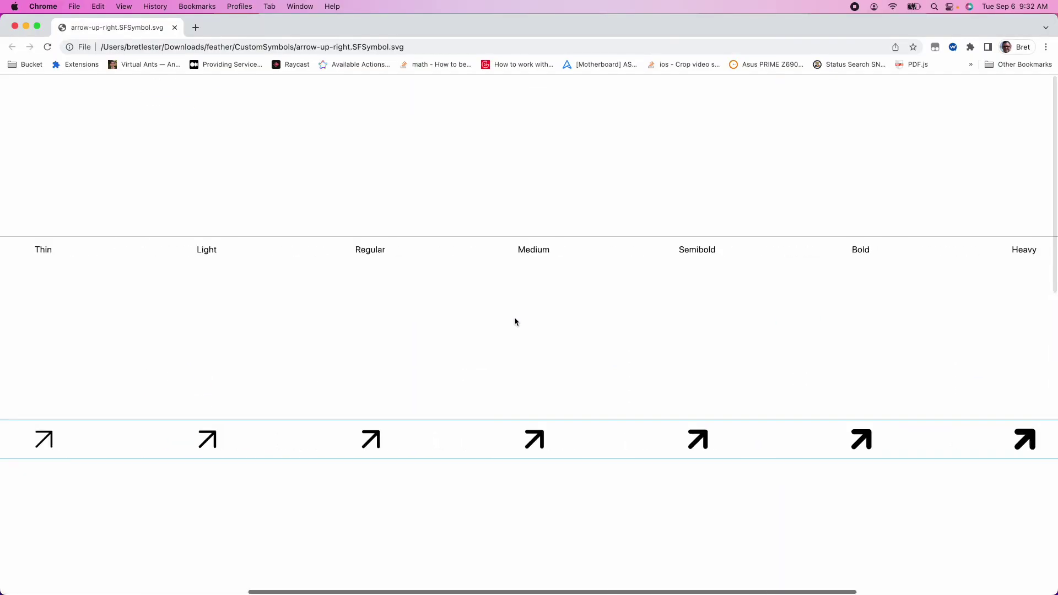
scroll(515, 322, "right", 5)
left_click(175, 27)
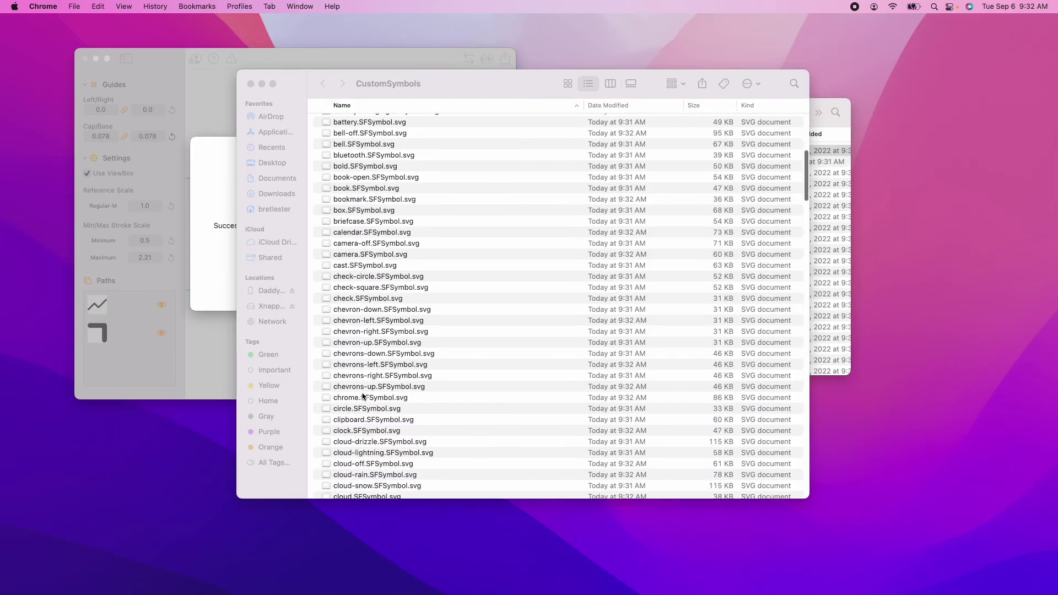
Open chevrons-up.SFSymbol.svg in Chrome, examine its variations across all weights and scales, and close it
scroll(365, 391, "down", 1)
left_click(366, 381)
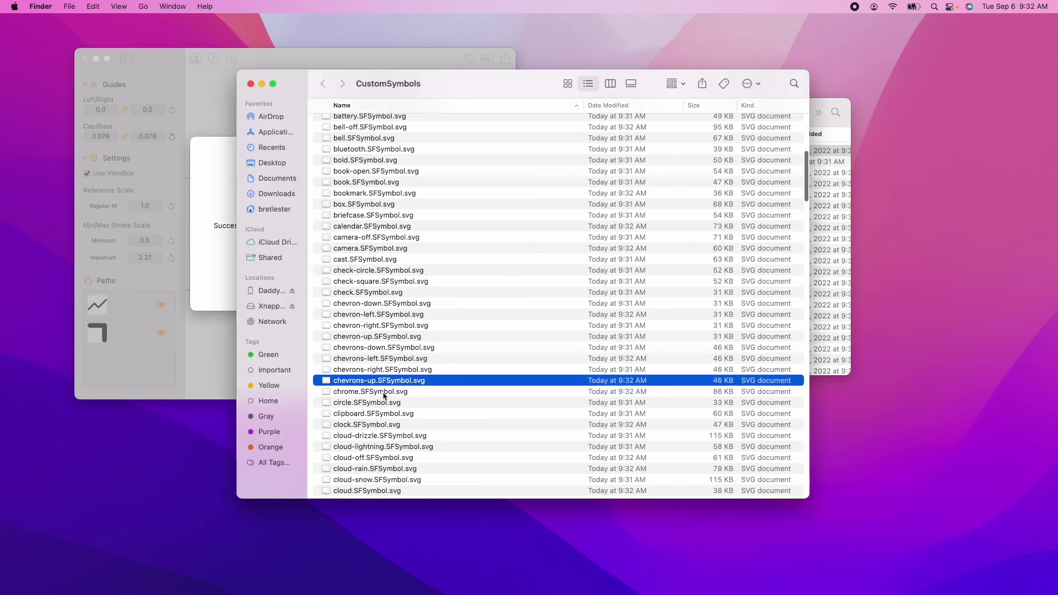
double_click(377, 383)
scroll(563, 386, "down", 5)
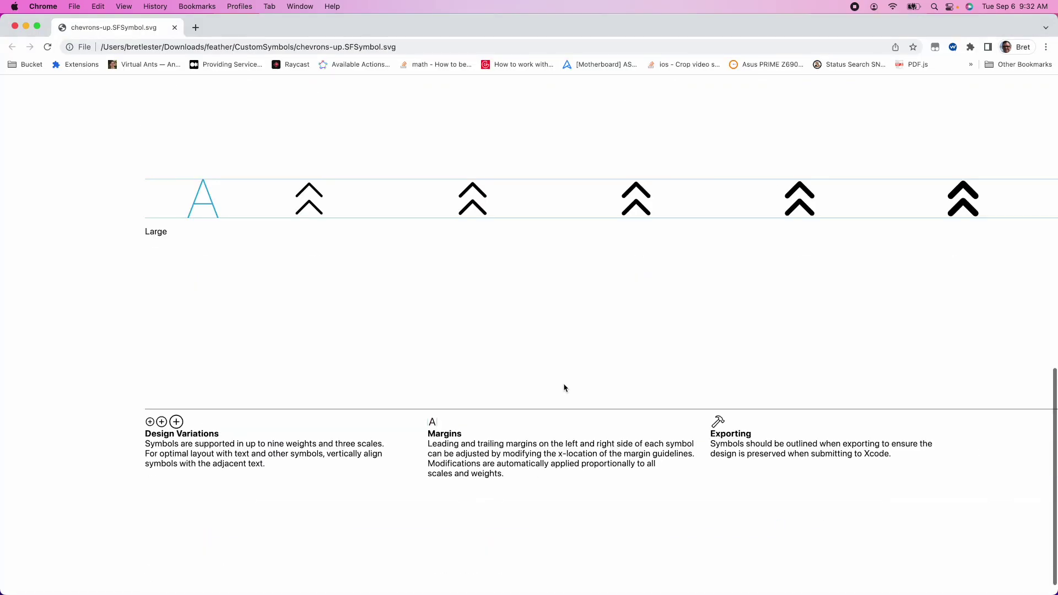
scroll(563, 387, "right", 5)
scroll(570, 395, "up", 5)
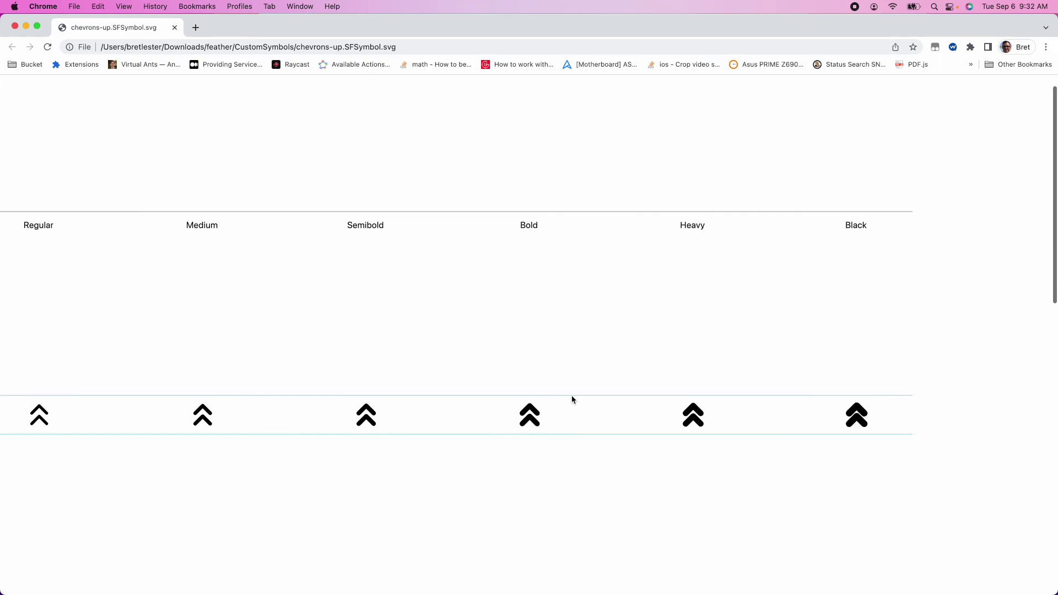
scroll(571, 395, "down", 4)
scroll(573, 398, "left", 5)
scroll(573, 398, "down", 3)
scroll(573, 399, "right", 1)
scroll(572, 399, "up", 10)
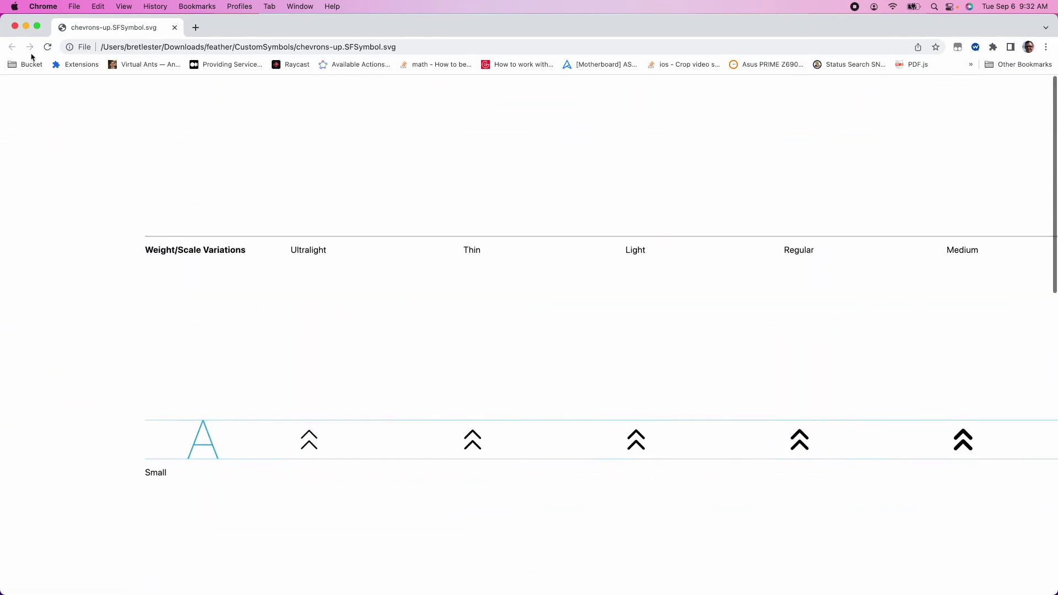
left_click(174, 27)
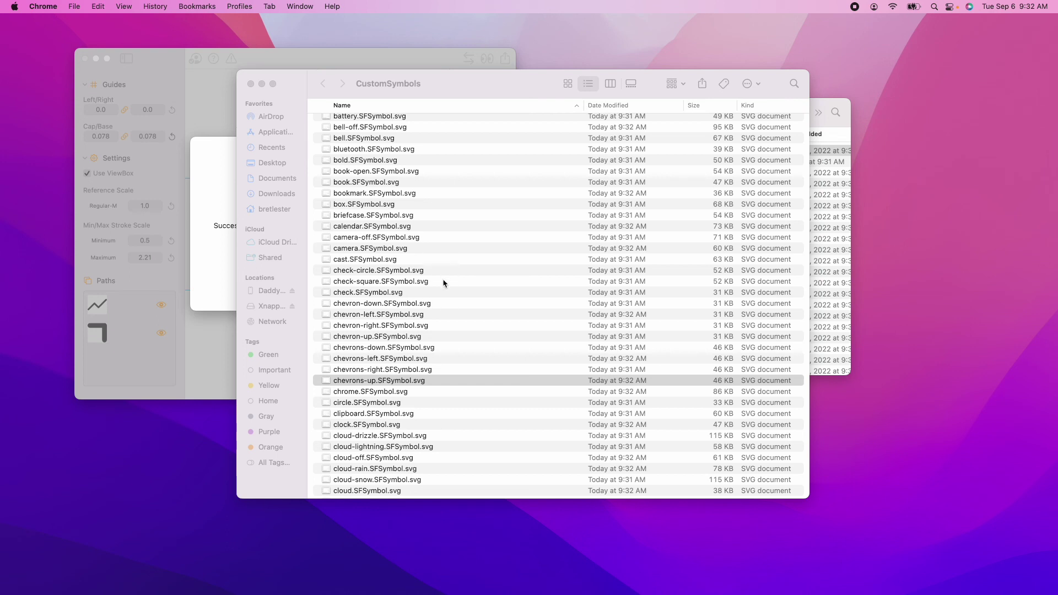
Close the CustomSymbols folder window and return to the Downloads window
key("super+w")
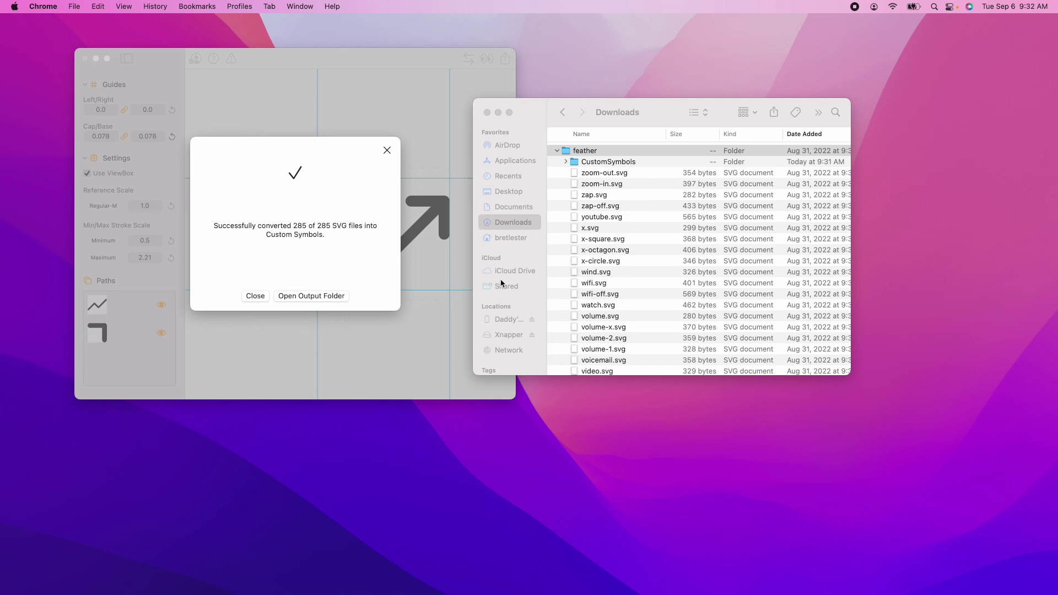
left_click(536, 153)
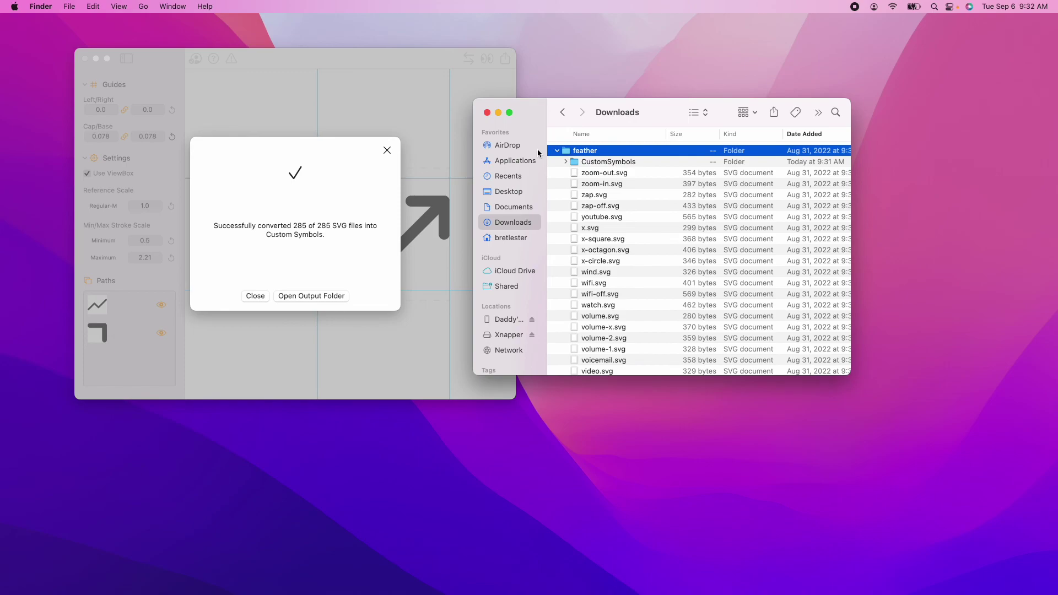